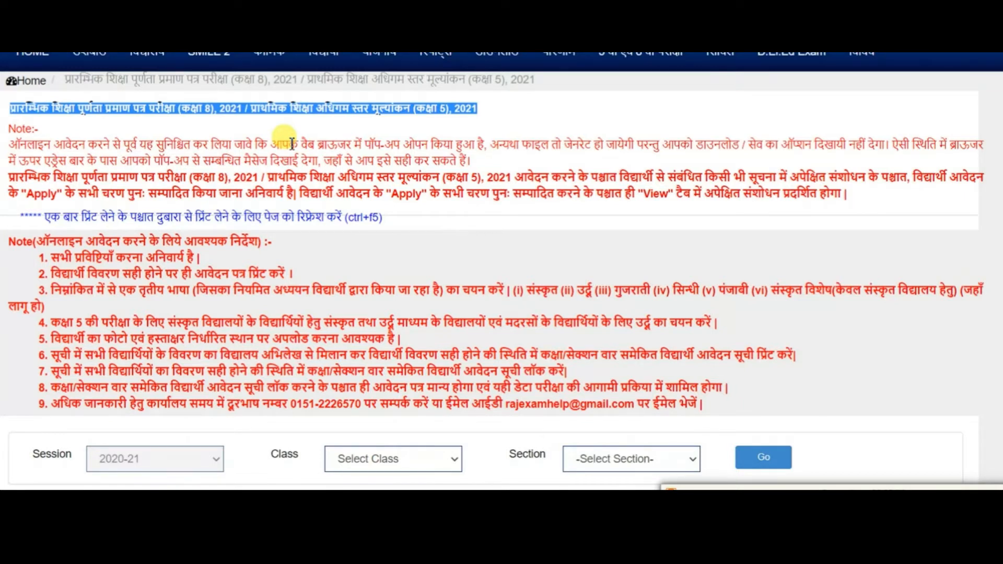
Open the browser's site settings for pop-ups and redirects, as required by the portal's note on enabling pop-ups
{"action": "left_click_drag", "start_coordinate": [363, 144], "coordinate": [453, 145]}
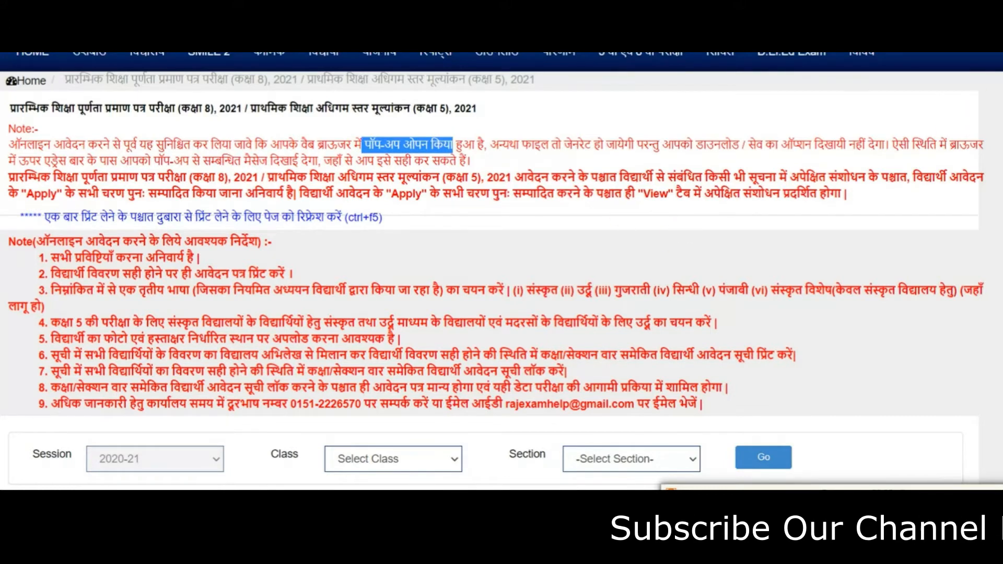
{"action": "left_click", "coordinate": [1002, 54]}
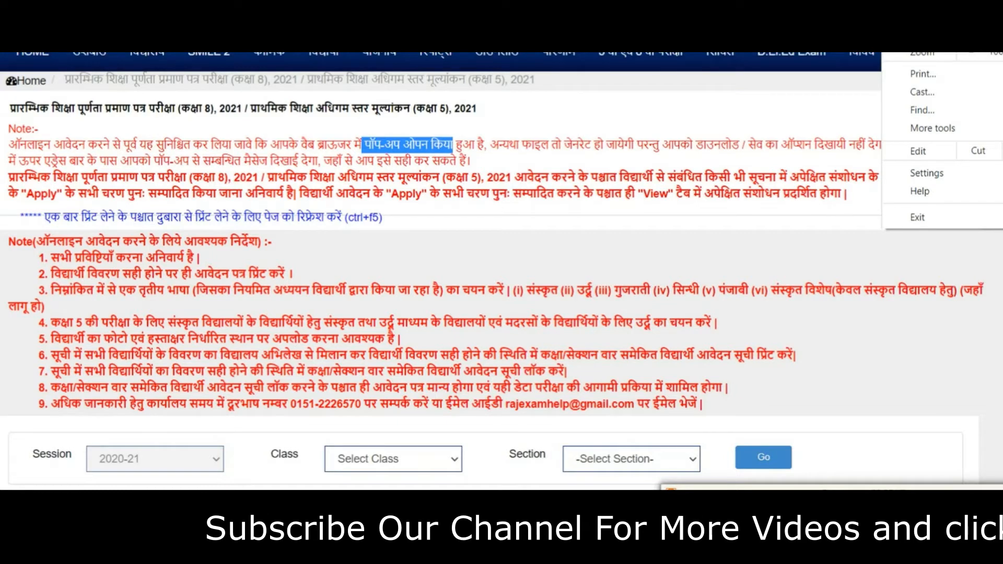
{"action": "left_click", "coordinate": [941, 173]}
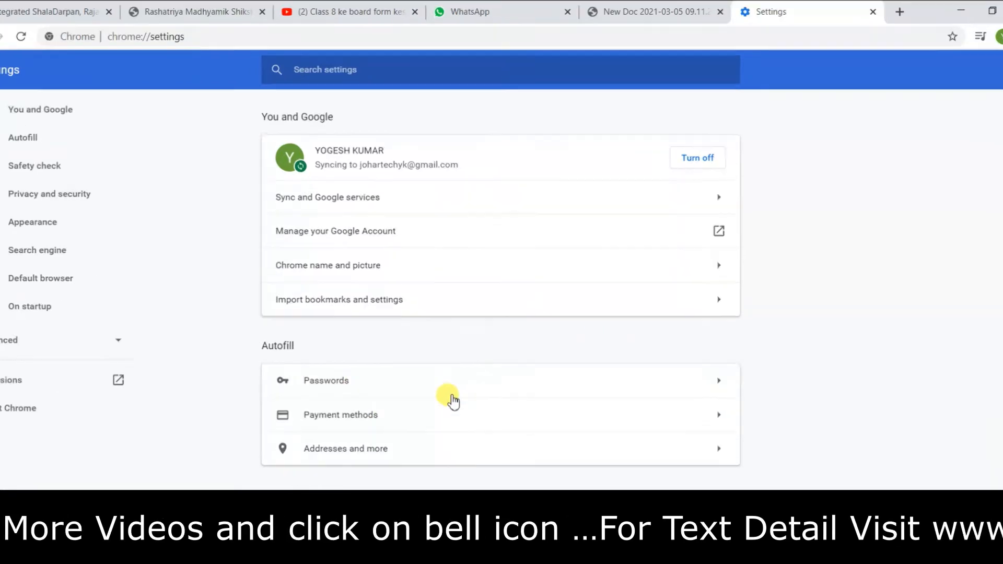
{"action": "scroll", "coordinate": [452, 402], "scroll_direction": "down", "scroll_amount": 5}
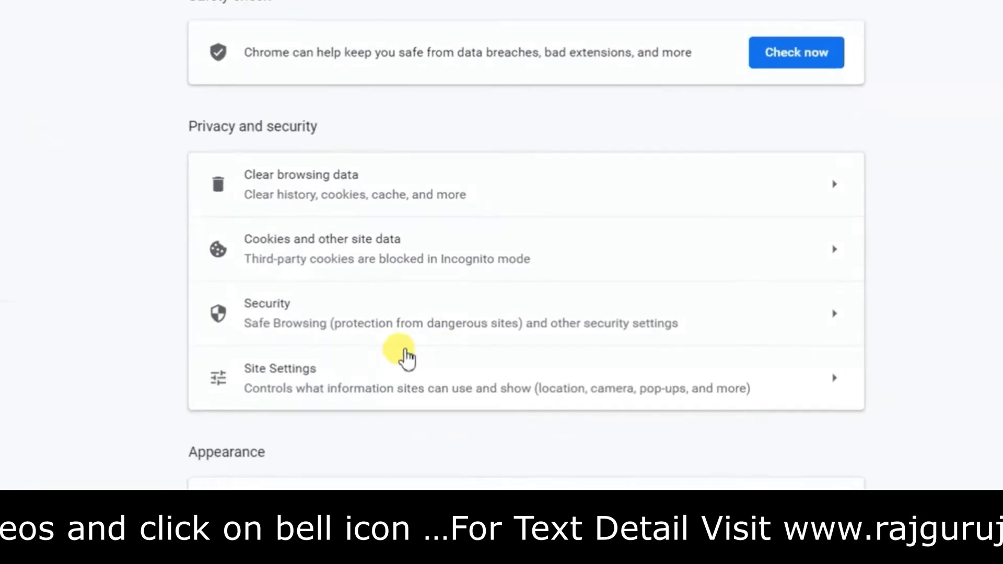
{"action": "left_click", "coordinate": [183, 363]}
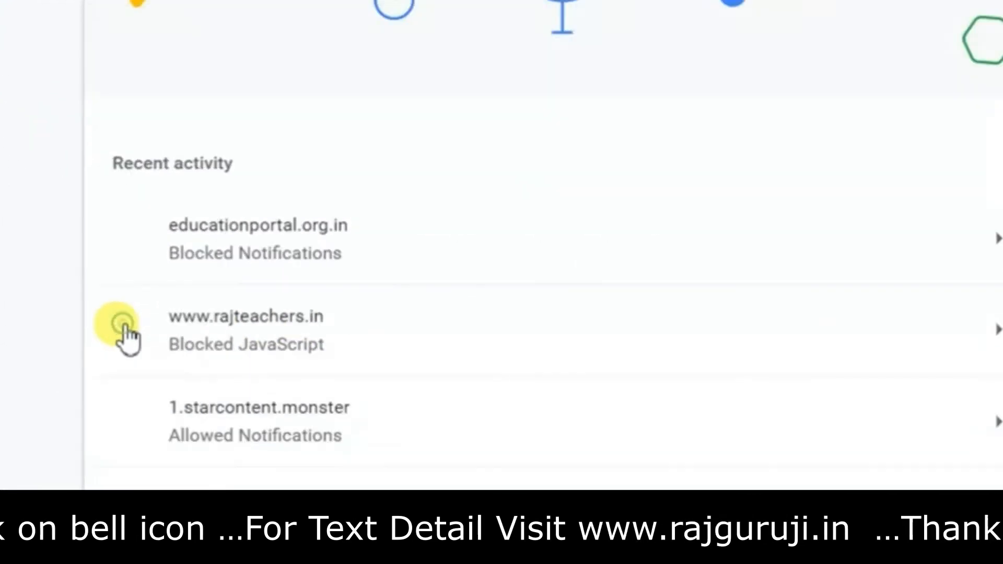
{"action": "scroll", "coordinate": [478, 290], "scroll_direction": "down", "scroll_amount": 6}
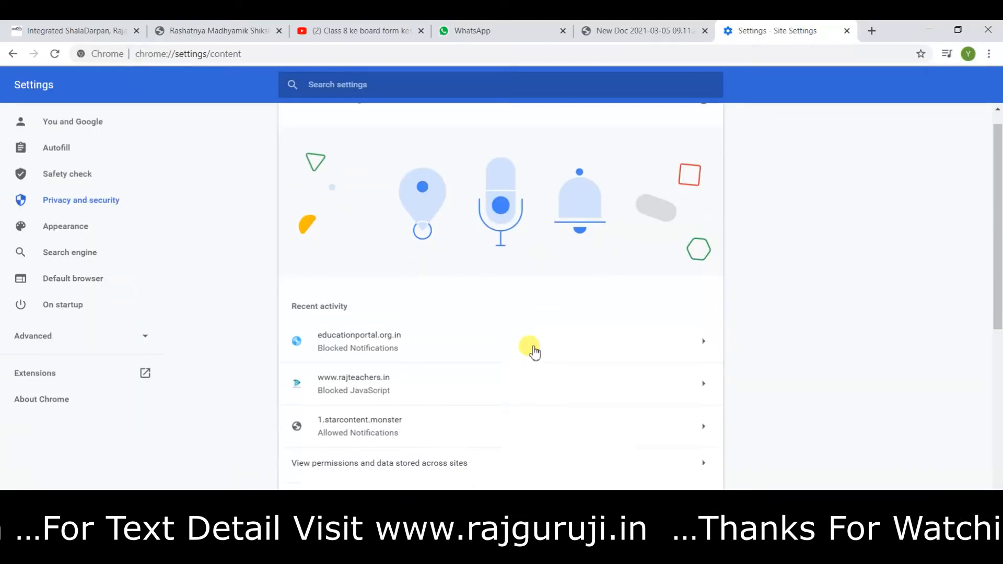
{"action": "scroll", "coordinate": [533, 350], "scroll_direction": "down", "scroll_amount": 4}
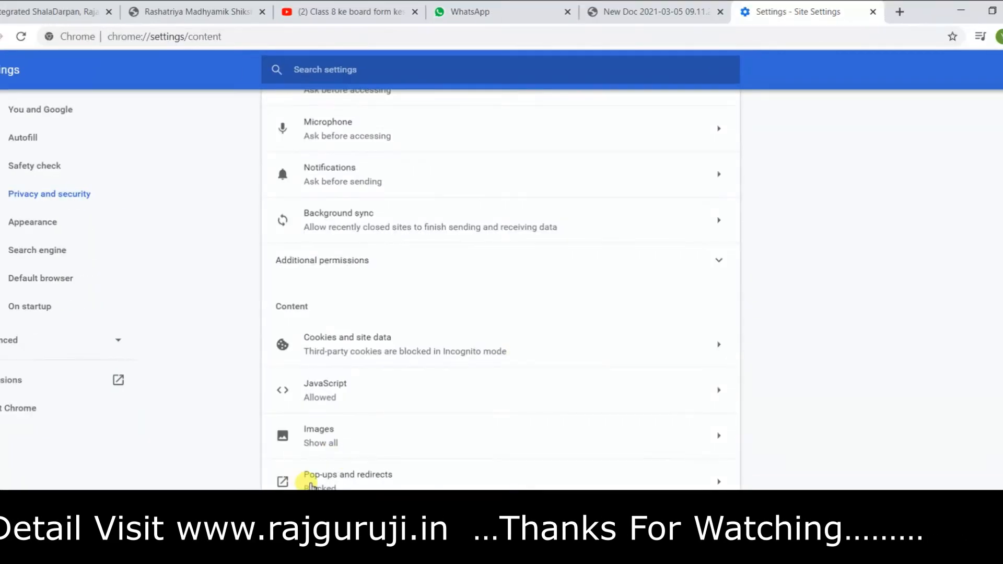
{"action": "left_click", "coordinate": [271, 456]}
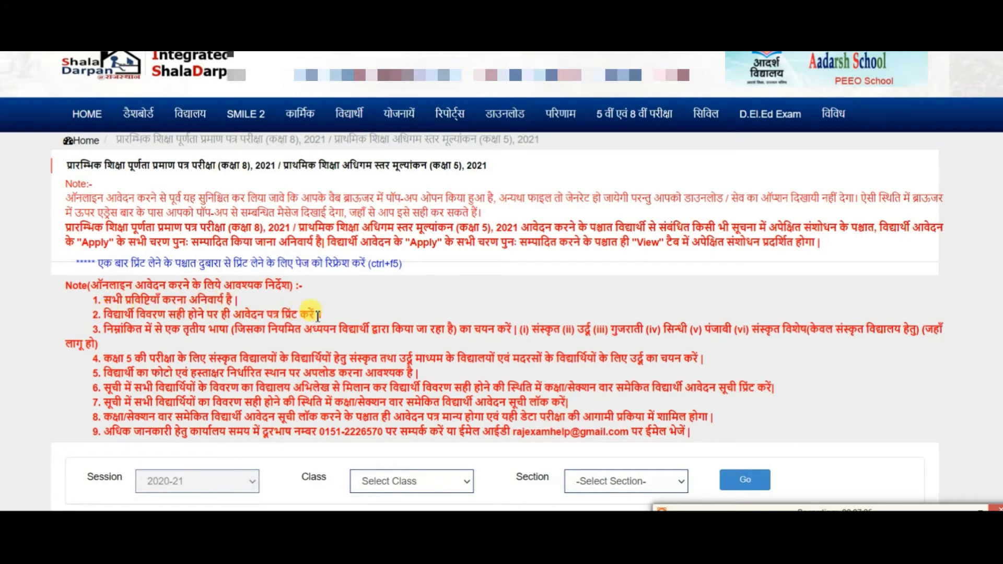
Examine application instructions 2 to 5 on printing the form, choosing the third language, and uploading photo and signature
{"action": "left_click_drag", "start_coordinate": [103, 314], "coordinate": [336, 325]}
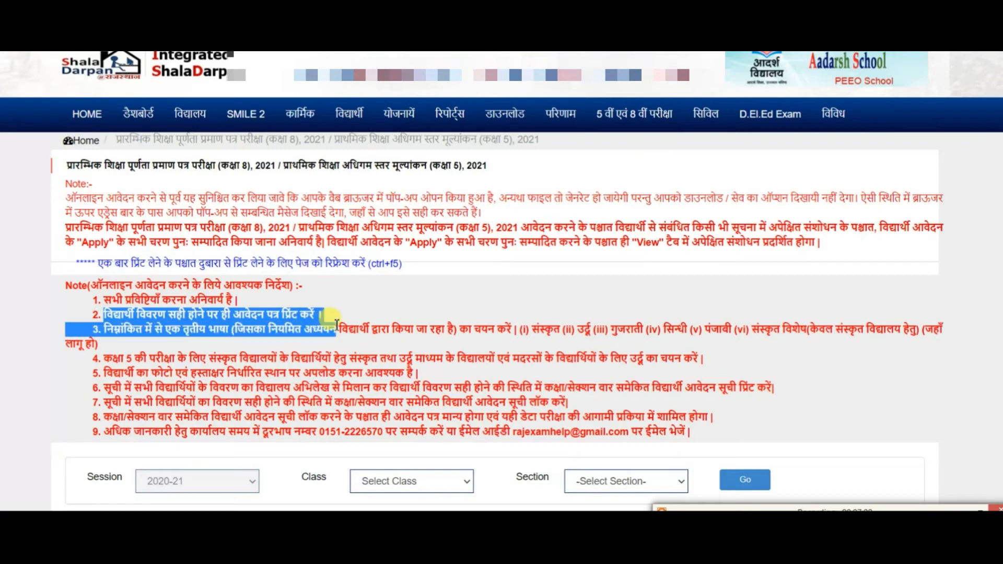
{"action": "left_click", "coordinate": [238, 315]}
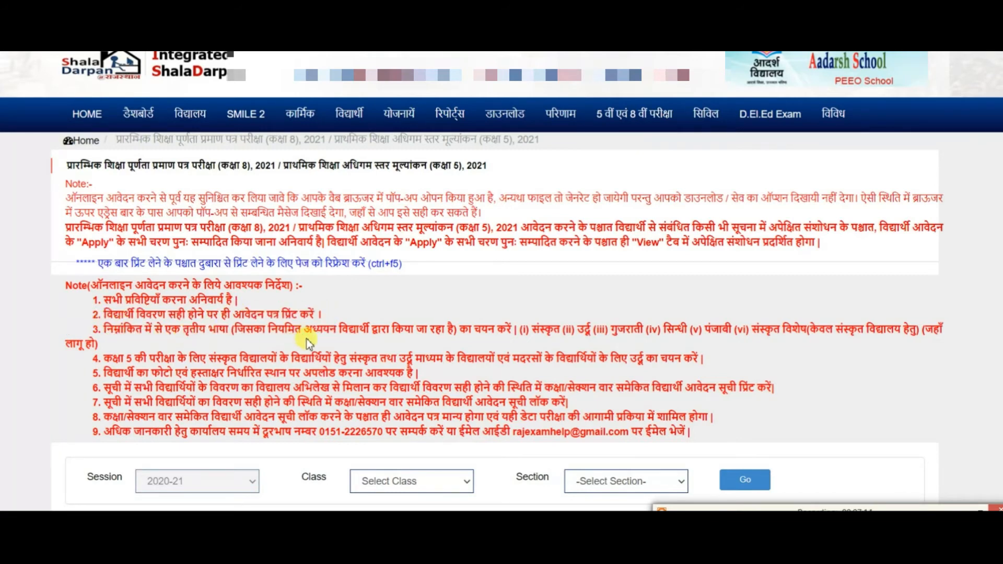
{"action": "left_click_drag", "start_coordinate": [533, 329], "coordinate": [555, 329]}
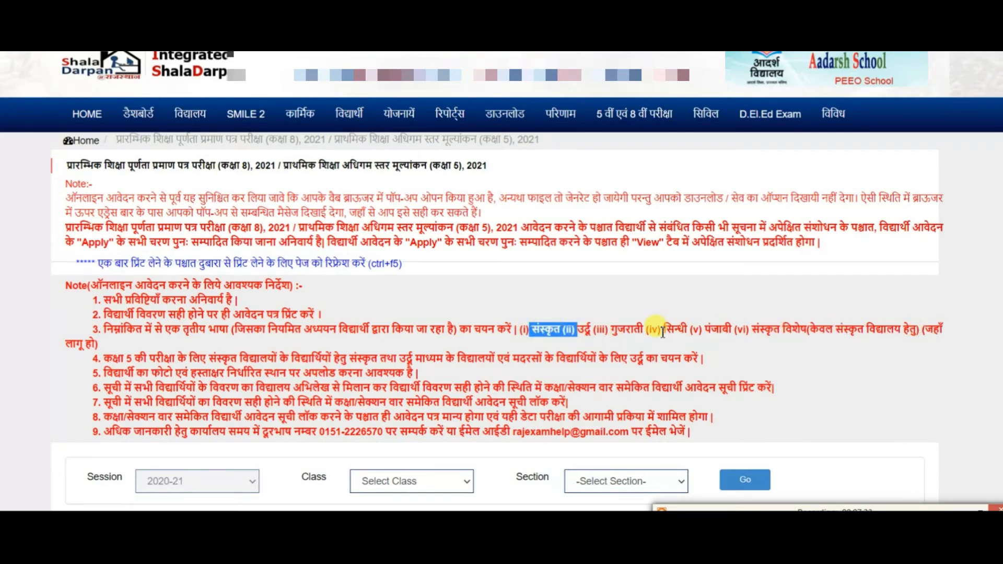
{"action": "left_click", "coordinate": [733, 328]}
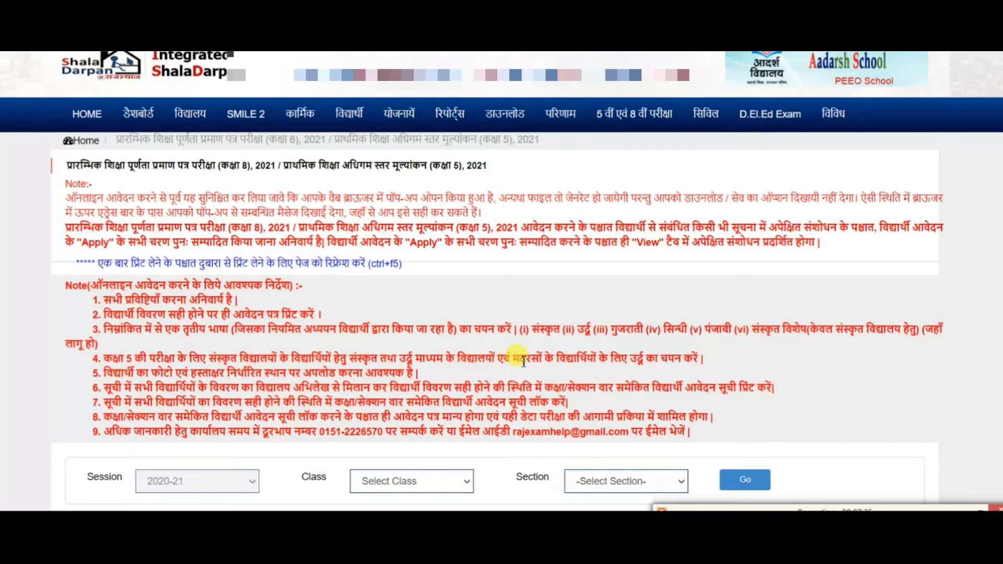
{"action": "left_click_drag", "start_coordinate": [627, 358], "coordinate": [657, 358]}
{"action": "left_click", "coordinate": [557, 377]}
{"action": "left_click_drag", "start_coordinate": [211, 374], "coordinate": [399, 376]}
{"action": "double_click", "coordinate": [385, 373]}
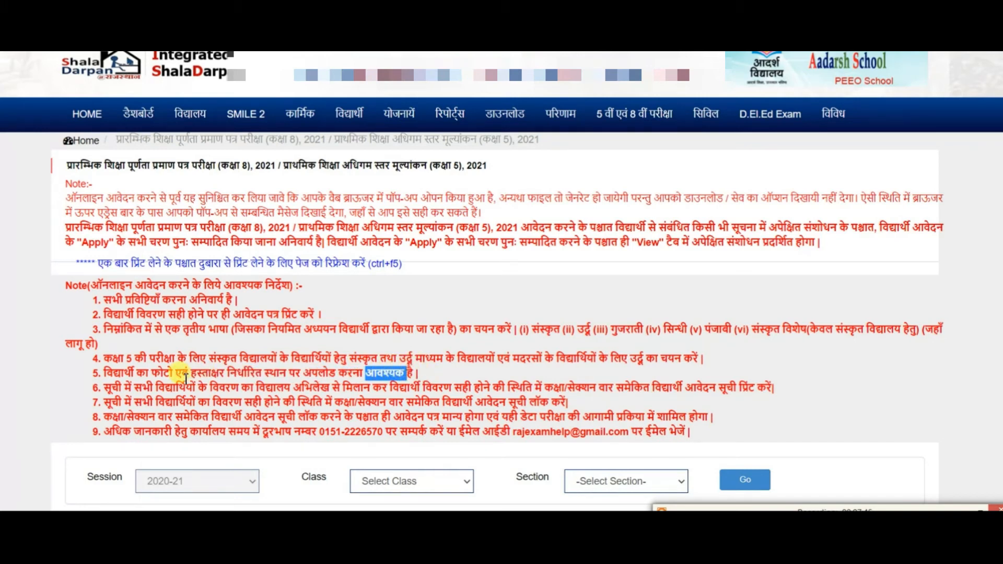
Examine application instructions 6 to 9 on printing and locking the class/section list and the helpdesk contact details
{"action": "left_click", "coordinate": [212, 390]}
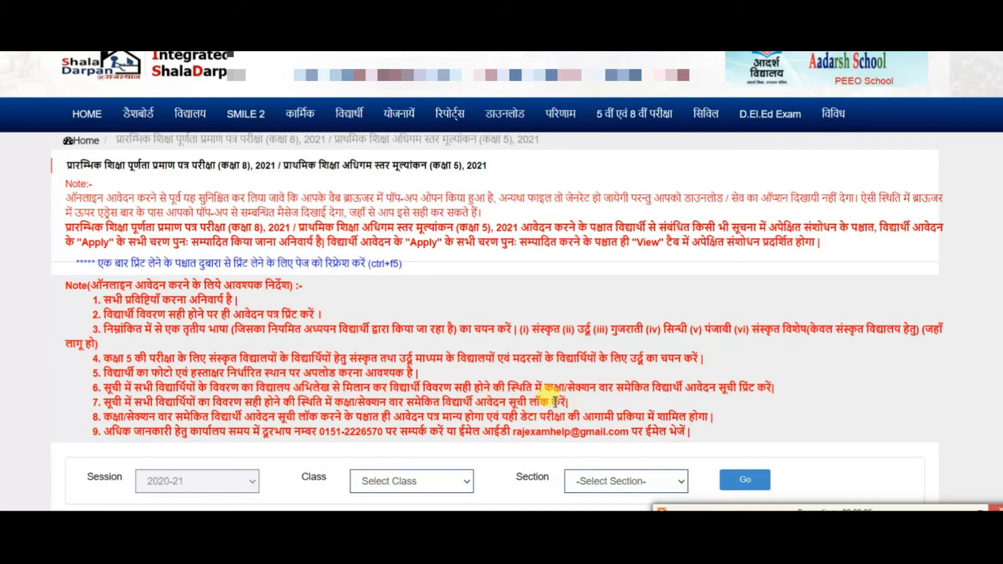
{"action": "left_click_drag", "start_coordinate": [355, 404], "coordinate": [421, 403]}
{"action": "left_click", "coordinate": [499, 416]}
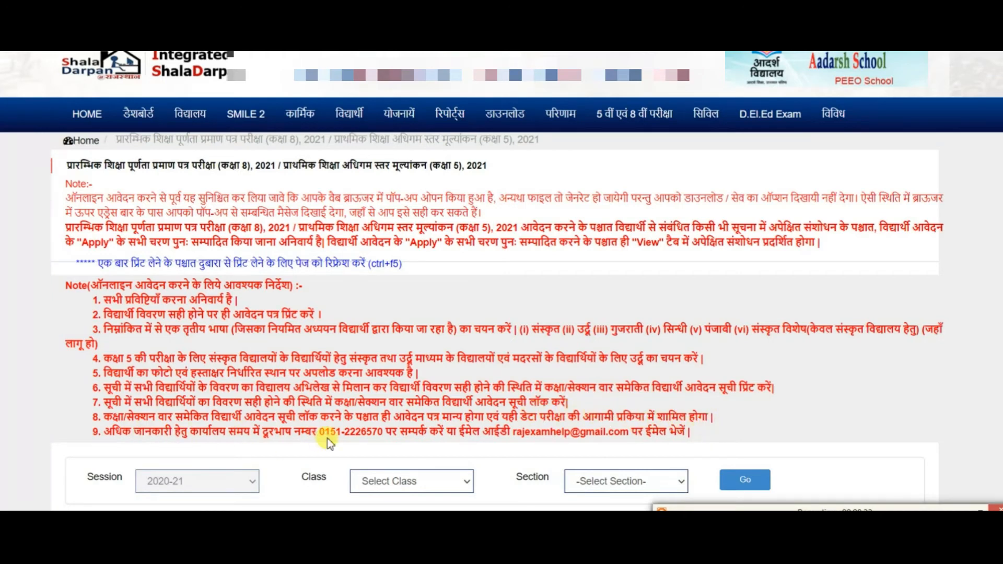
{"action": "left_click_drag", "start_coordinate": [320, 433], "coordinate": [418, 433]}
{"action": "left_click_drag", "start_coordinate": [511, 432], "coordinate": [605, 432]}
{"action": "left_click", "coordinate": [494, 441]}
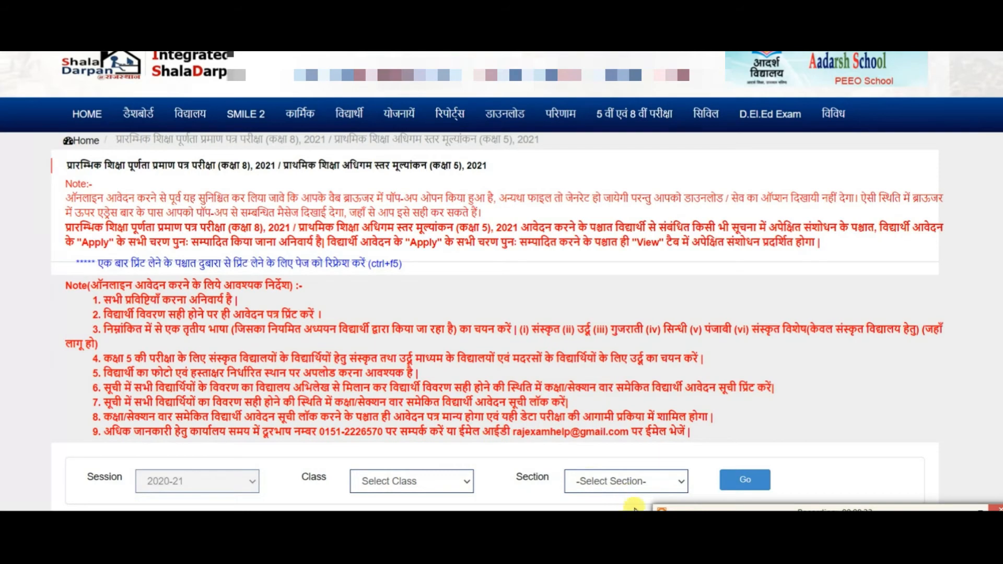
{"action": "left_click_drag", "start_coordinate": [512, 433], "coordinate": [655, 450]}
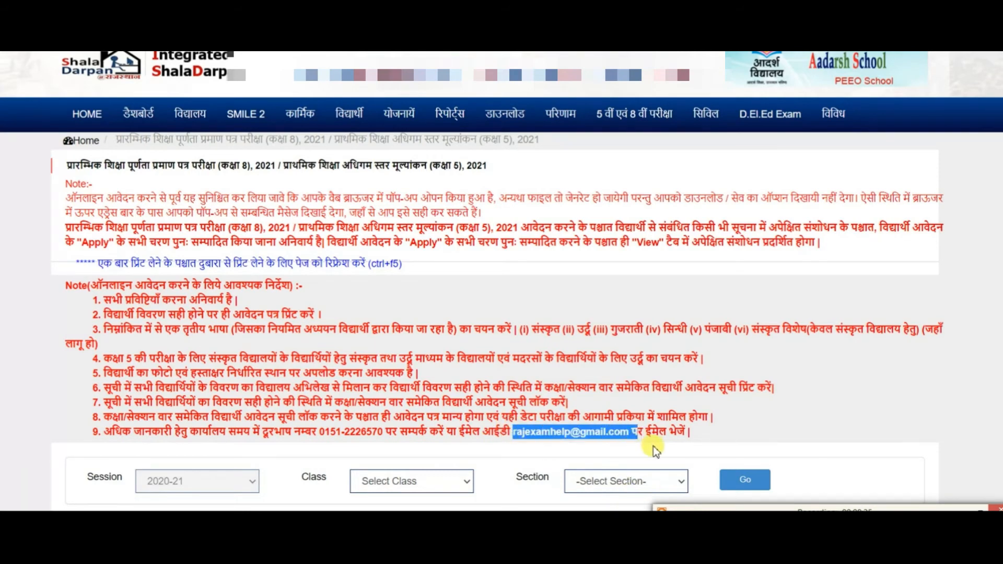
List the examinees of class 8, section A
{"action": "scroll", "coordinate": [438, 397], "scroll_direction": "down", "scroll_amount": 1}
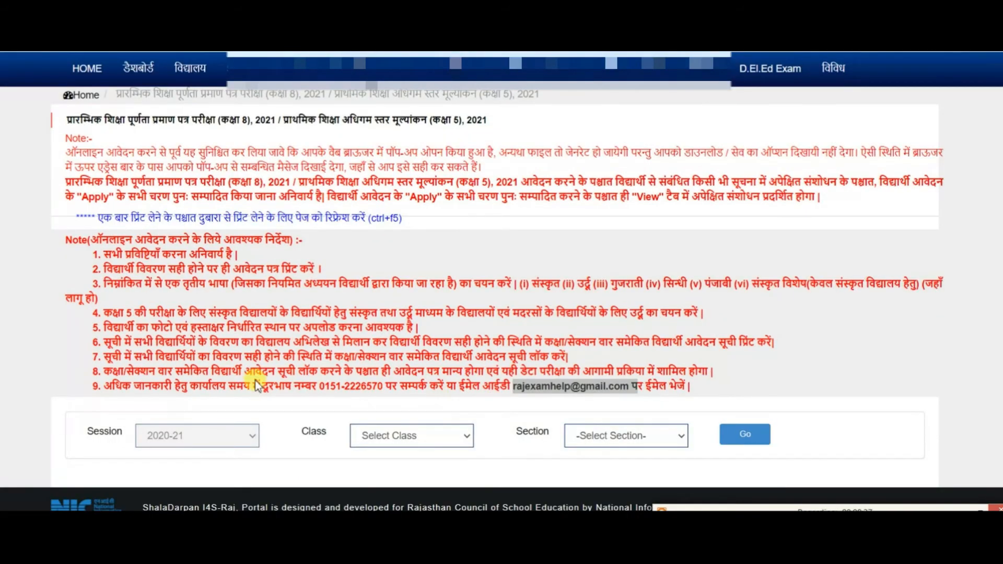
{"action": "left_click", "coordinate": [406, 435]}
{"action": "left_click", "coordinate": [389, 463]}
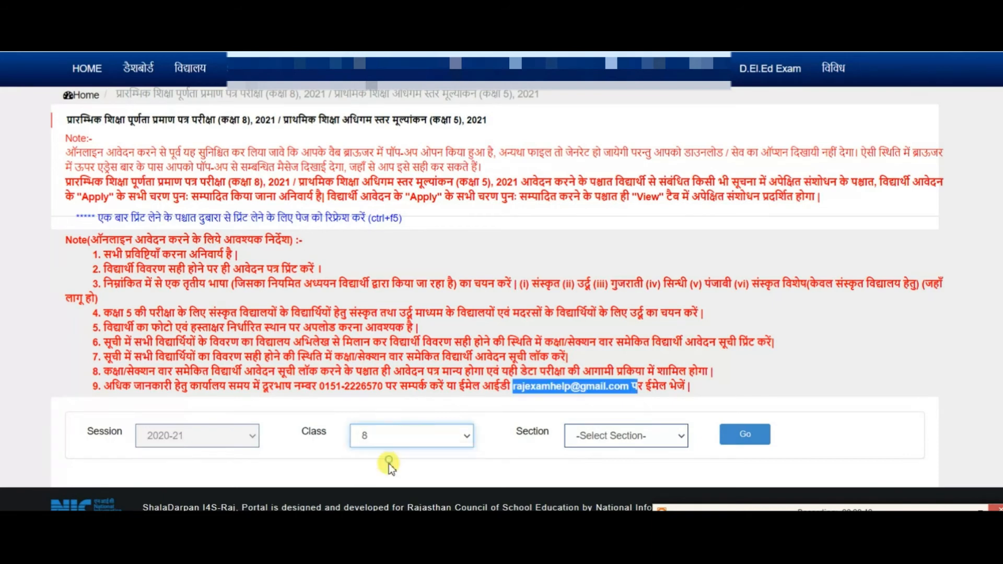
{"action": "left_click", "coordinate": [586, 451]}
{"action": "left_click", "coordinate": [594, 466]}
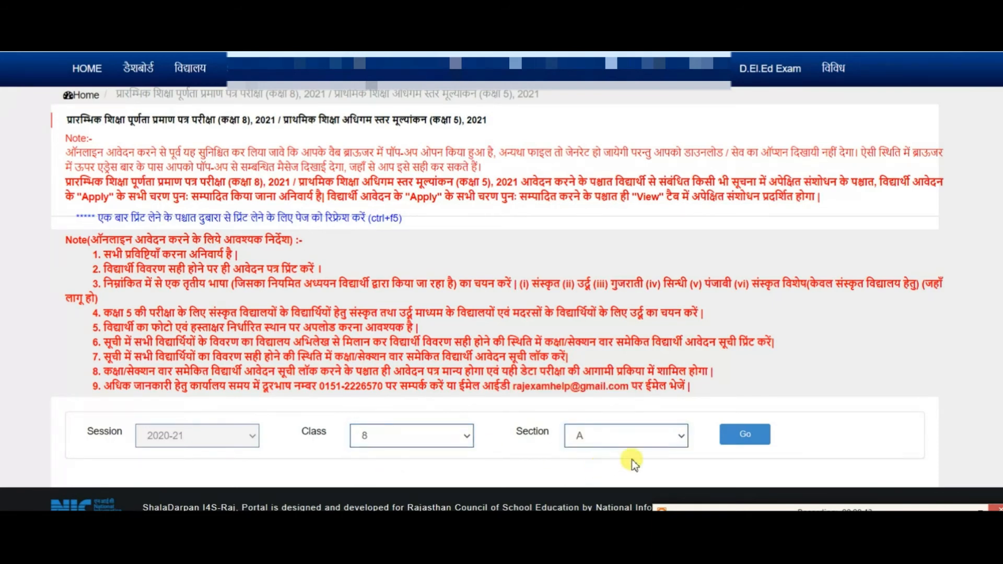
{"action": "left_click", "coordinate": [742, 438]}
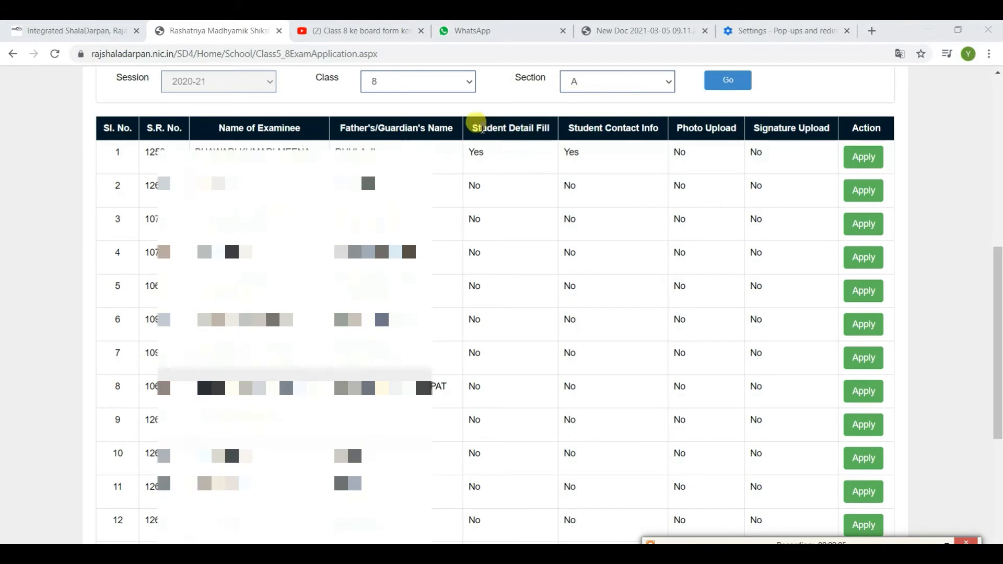
Open the first listed student's exam application and check the student details and third-language field
{"action": "left_click_drag", "start_coordinate": [473, 129], "coordinate": [549, 132]}
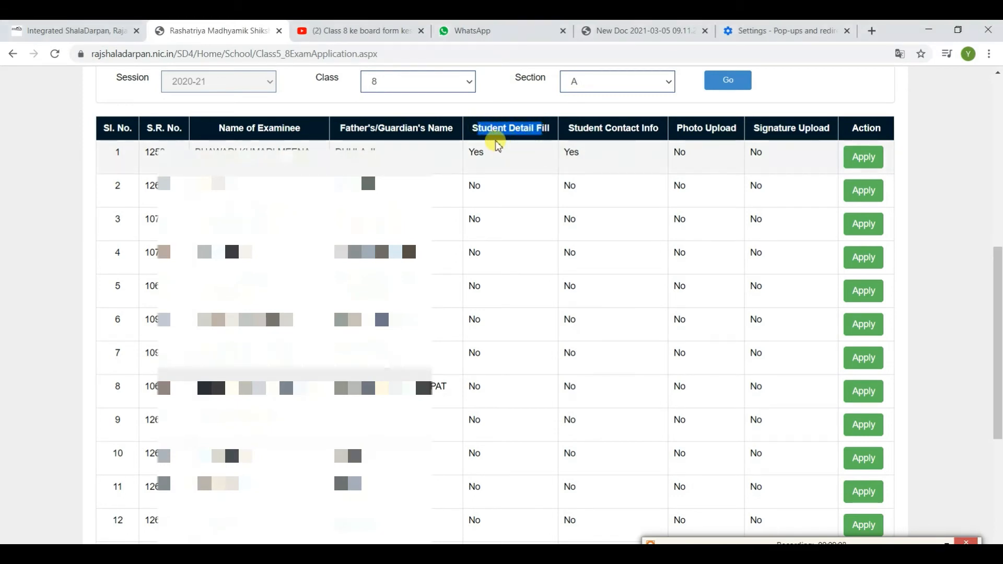
{"action": "left_click", "coordinate": [488, 132]}
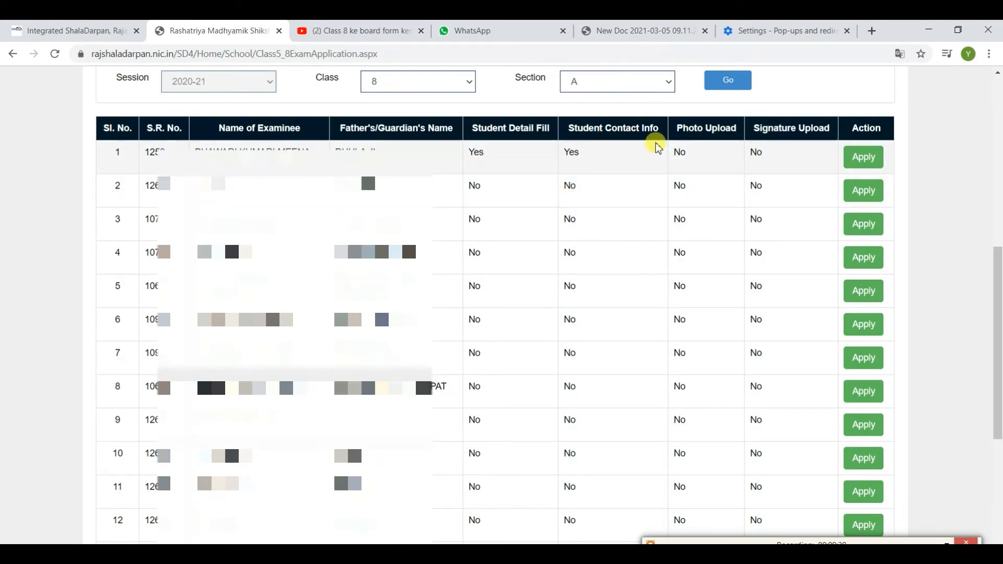
{"action": "left_click", "coordinate": [865, 158]}
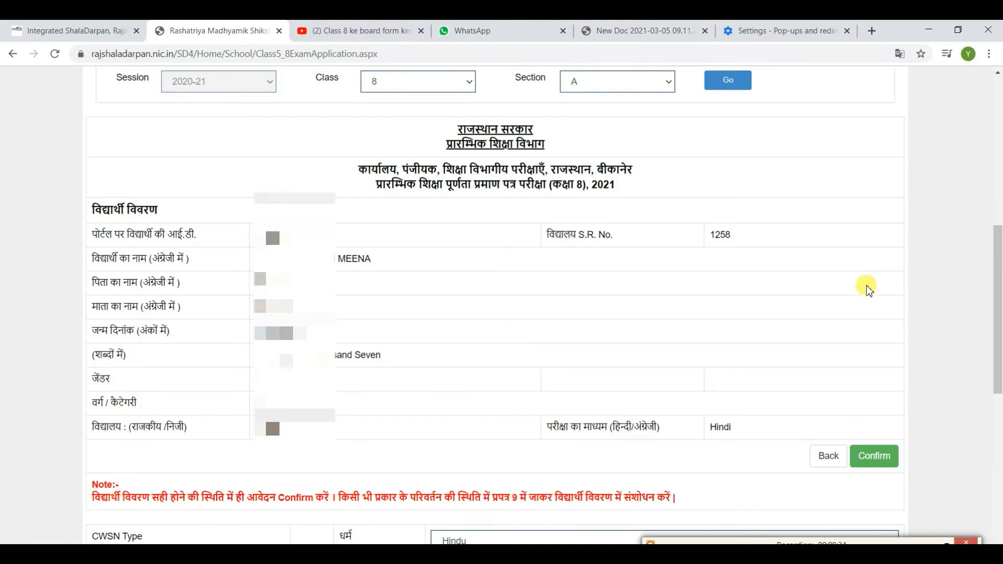
{"action": "scroll", "coordinate": [667, 448], "scroll_direction": "down", "scroll_amount": 3}
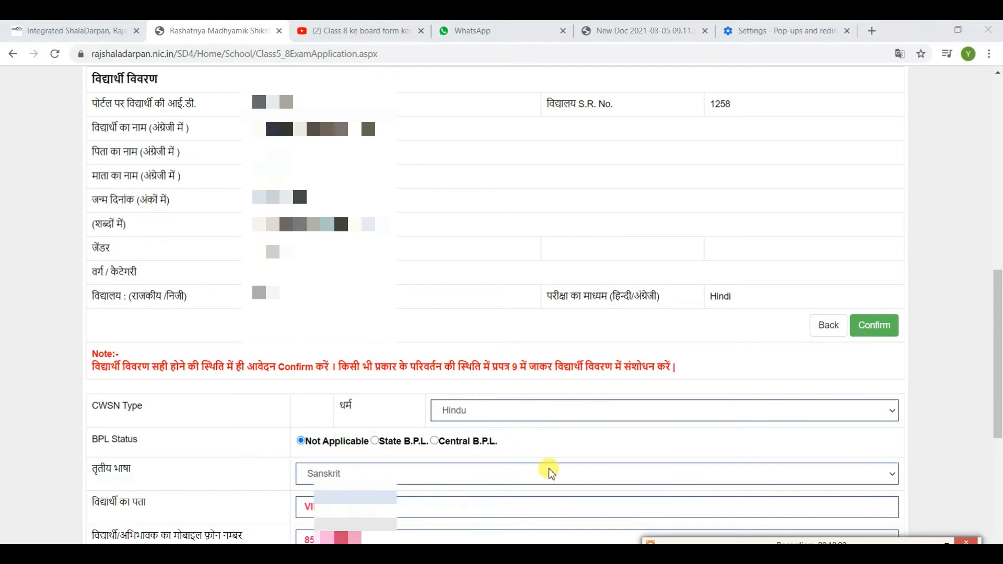
{"action": "scroll", "coordinate": [663, 428], "scroll_direction": "down", "scroll_amount": 3}
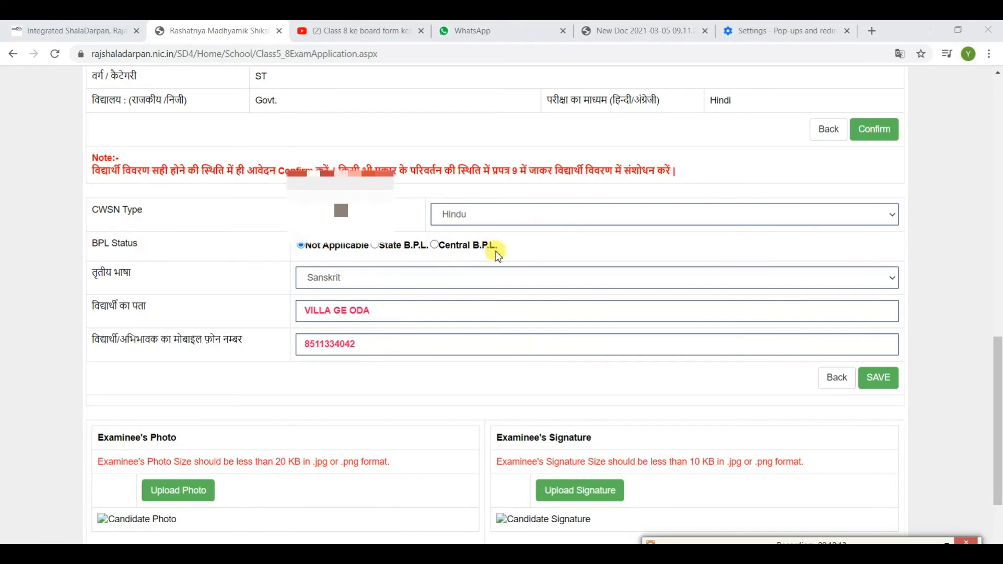
{"action": "left_click", "coordinate": [383, 284]}
{"action": "left_click", "coordinate": [384, 284]}
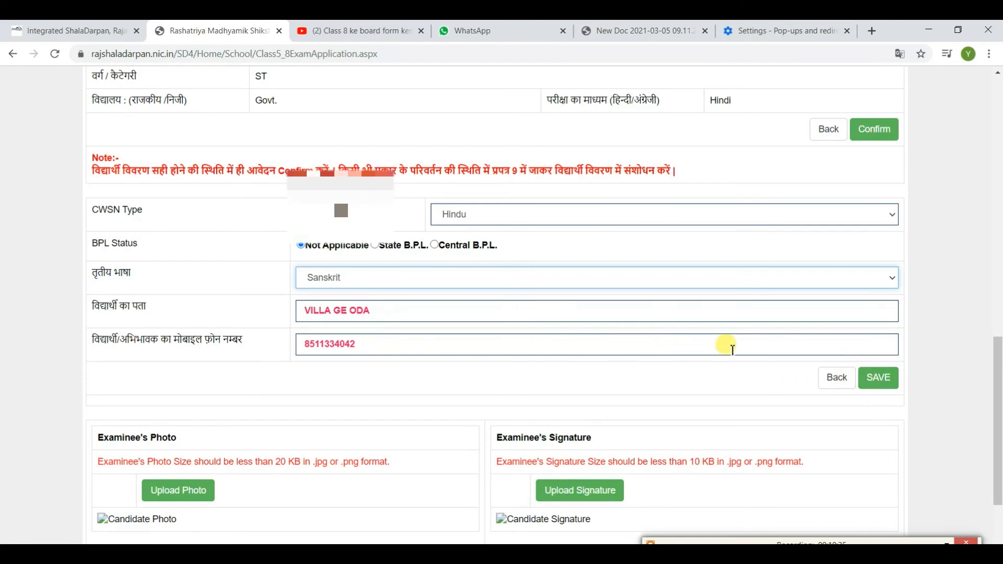
Examine the file size and format requirements for the examinee's photo and signature uploads
{"action": "scroll", "coordinate": [591, 421], "scroll_direction": "down", "scroll_amount": 2}
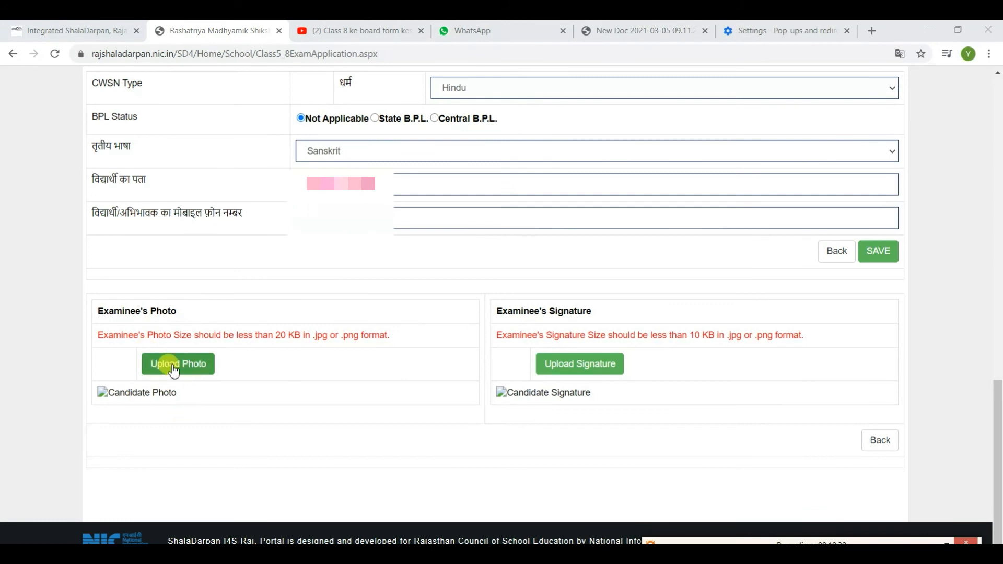
{"action": "left_click_drag", "start_coordinate": [269, 335], "coordinate": [323, 336]}
{"action": "left_click", "coordinate": [273, 339]}
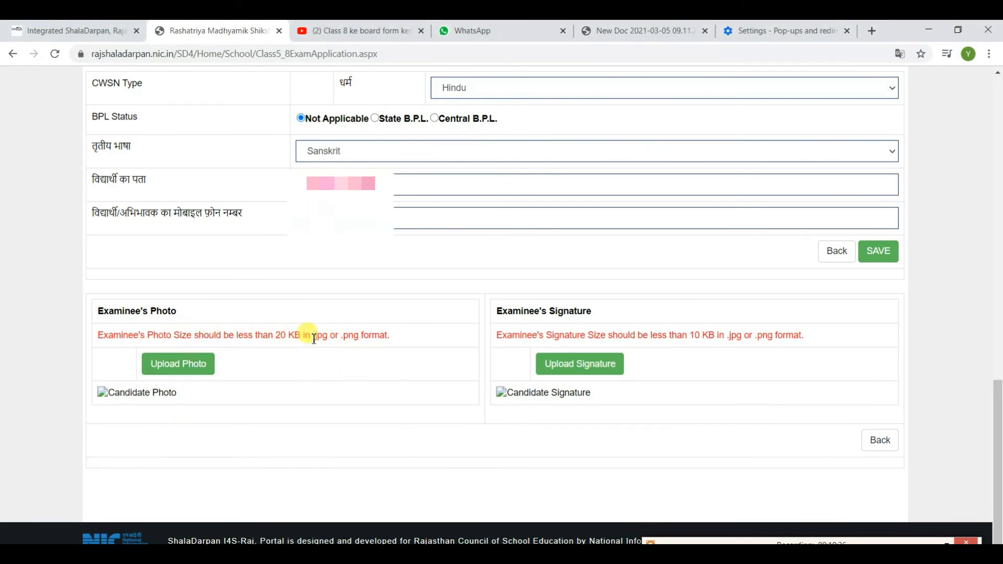
{"action": "left_click_drag", "start_coordinate": [308, 335], "coordinate": [376, 335]}
{"action": "left_click_drag", "start_coordinate": [275, 335], "coordinate": [488, 332]}
{"action": "double_click", "coordinate": [528, 334]}
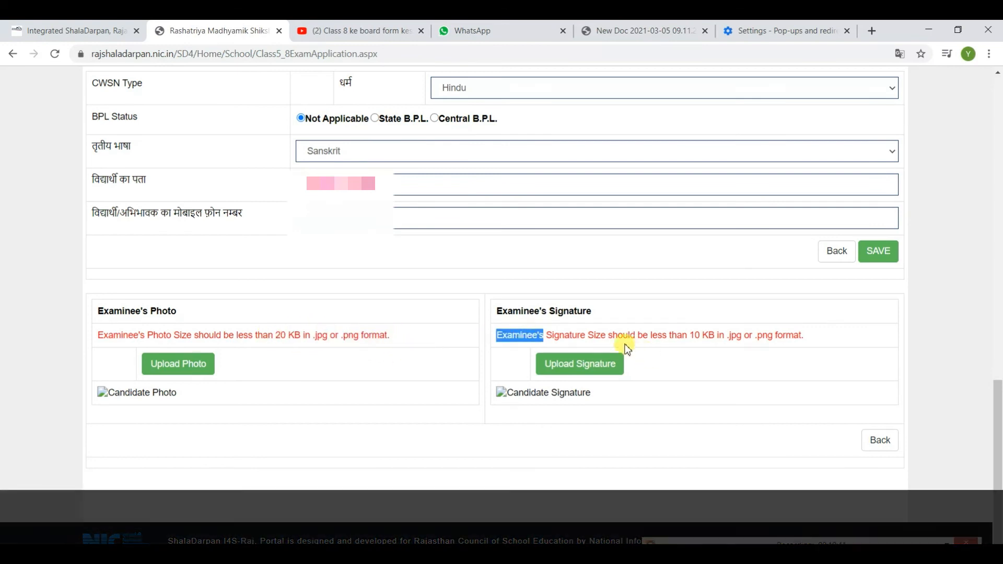
{"action": "left_click_drag", "start_coordinate": [609, 335], "coordinate": [676, 335]}
{"action": "left_click", "coordinate": [739, 344]}
{"action": "left_click_drag", "start_coordinate": [683, 340], "coordinate": [809, 341]}
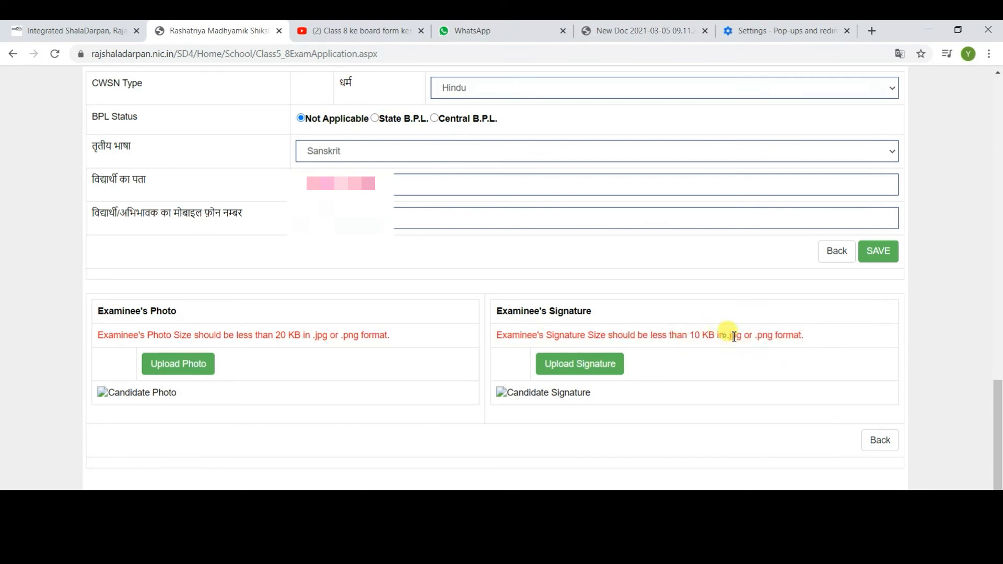
{"action": "left_click_drag", "start_coordinate": [725, 336], "coordinate": [784, 336]}
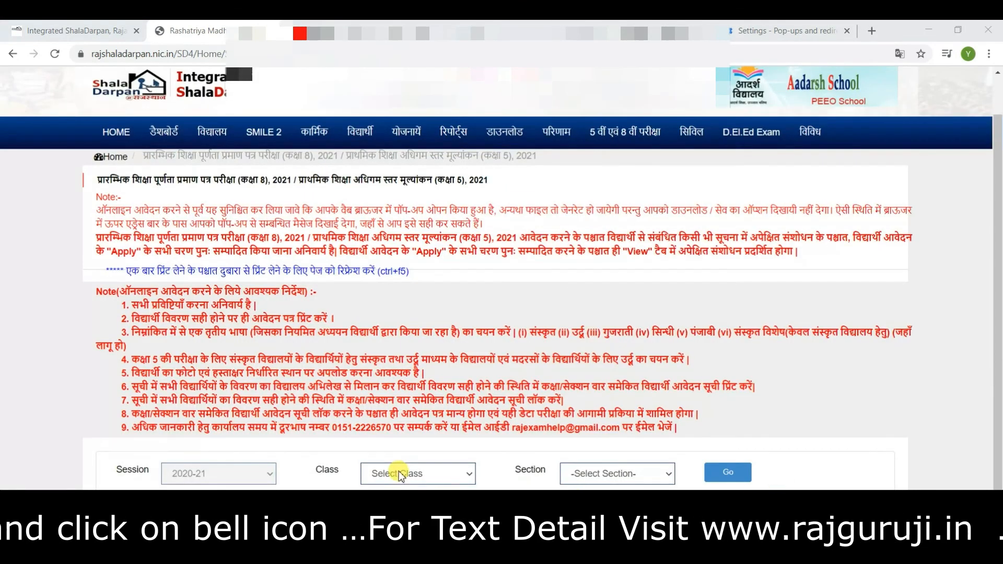
List the class 8, section A examinees again and review their detail, contact, photo and signature completion columns
{"action": "left_click", "coordinate": [418, 474]}
{"action": "left_click", "coordinate": [402, 513]}
{"action": "left_click", "coordinate": [631, 480]}
{"action": "left_click", "coordinate": [621, 501]}
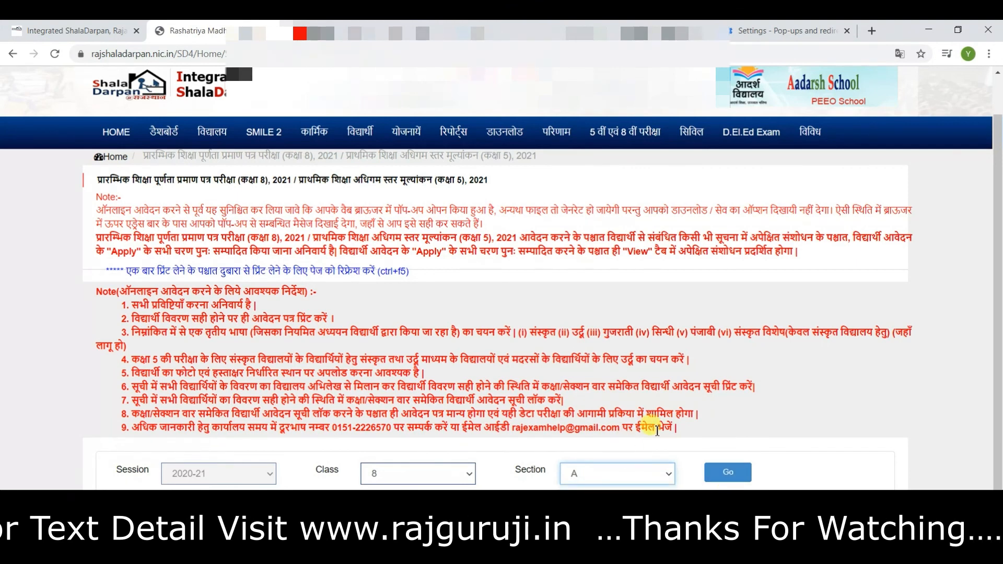
{"action": "left_click", "coordinate": [729, 473]}
{"action": "scroll", "coordinate": [572, 308], "scroll_direction": "down", "scroll_amount": 5}
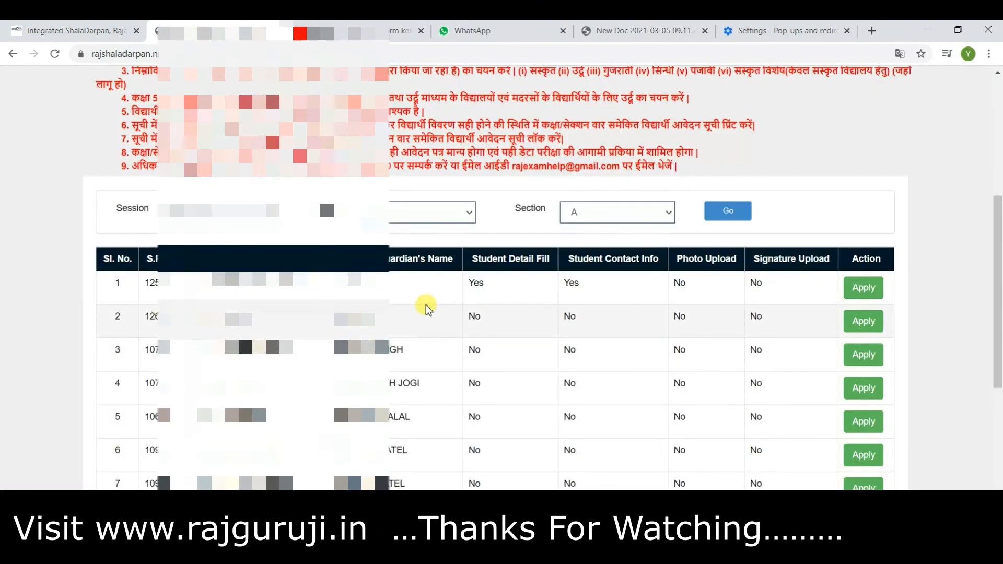
{"action": "left_click_drag", "start_coordinate": [579, 282], "coordinate": [777, 283]}
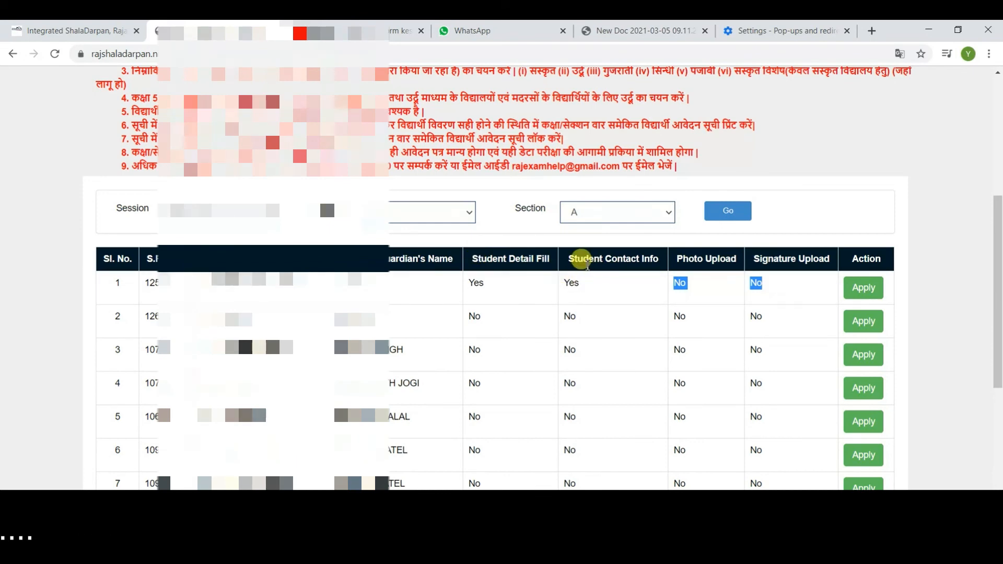
{"action": "left_click_drag", "start_coordinate": [769, 259], "coordinate": [782, 259]}
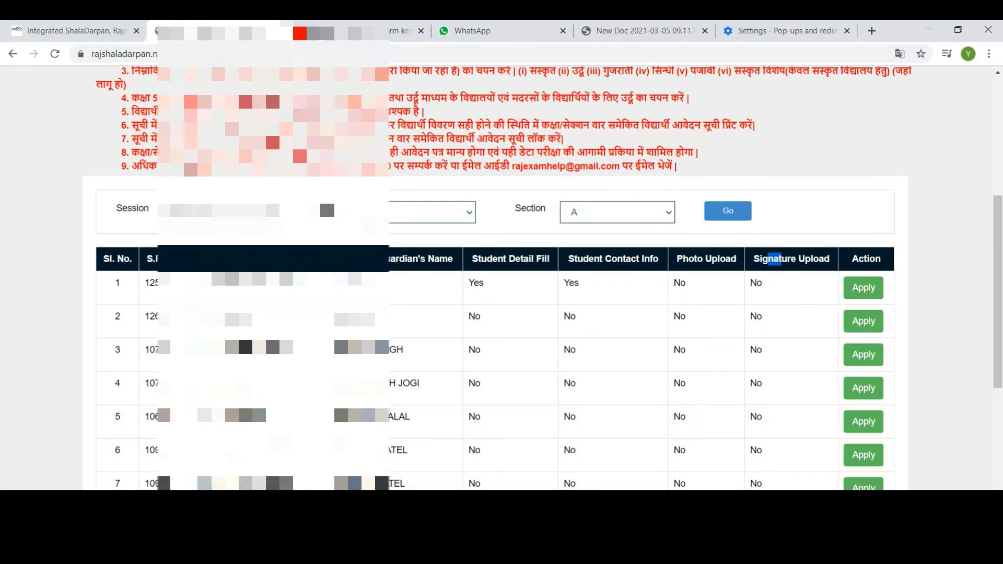
{"action": "scroll", "coordinate": [673, 407], "scroll_direction": "down", "scroll_amount": 8}
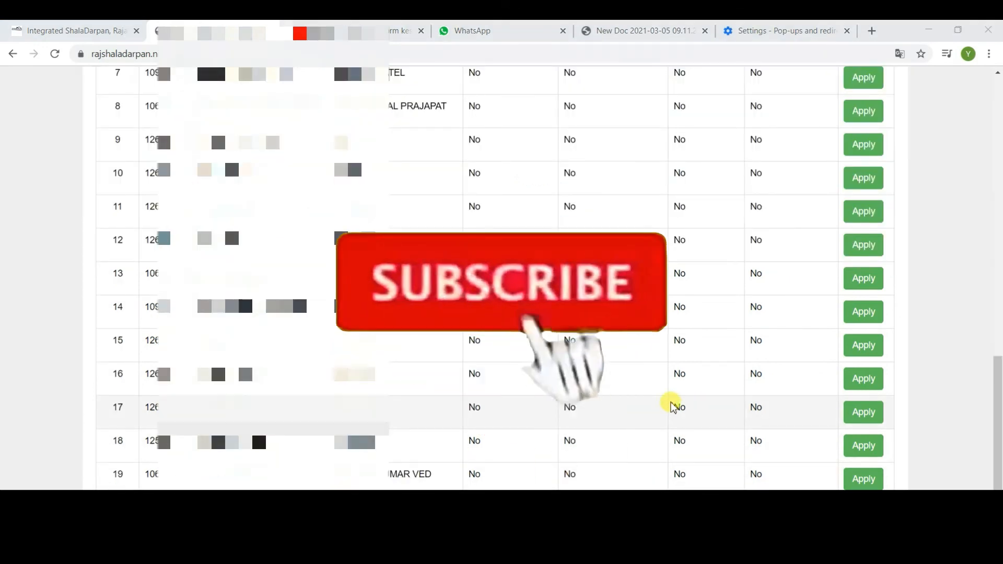